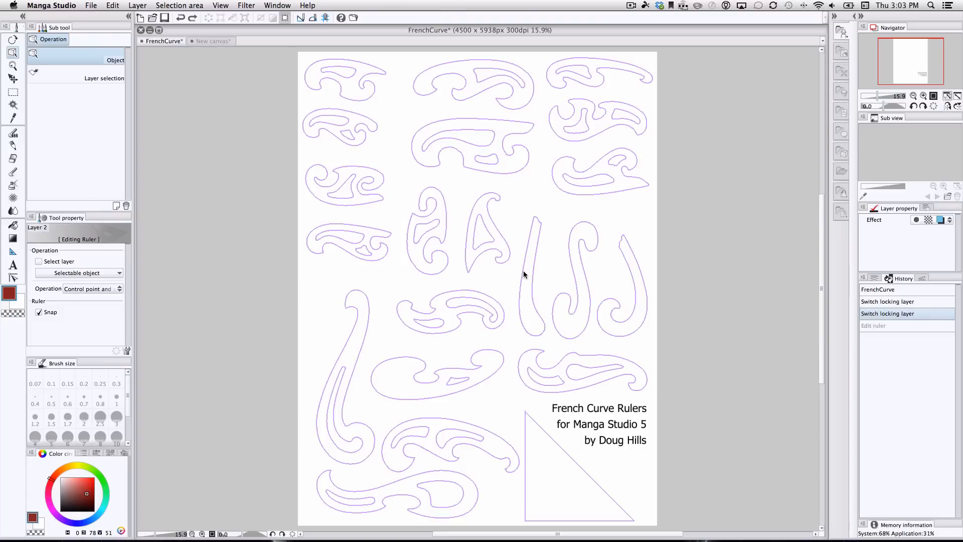
Copy the slim club-shaped curve ruler from the FrenchCurve document and paste it into the new canvas.
{"action": "left_click", "coordinate": [524, 273]}
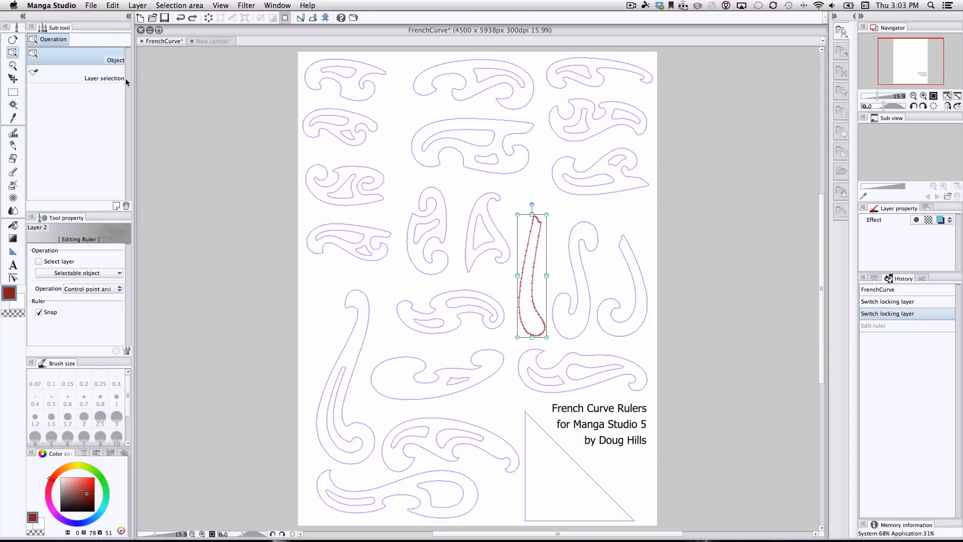
{"action": "left_click", "coordinate": [112, 6]}
{"action": "left_click", "coordinate": [121, 50]}
{"action": "left_click", "coordinate": [207, 41]}
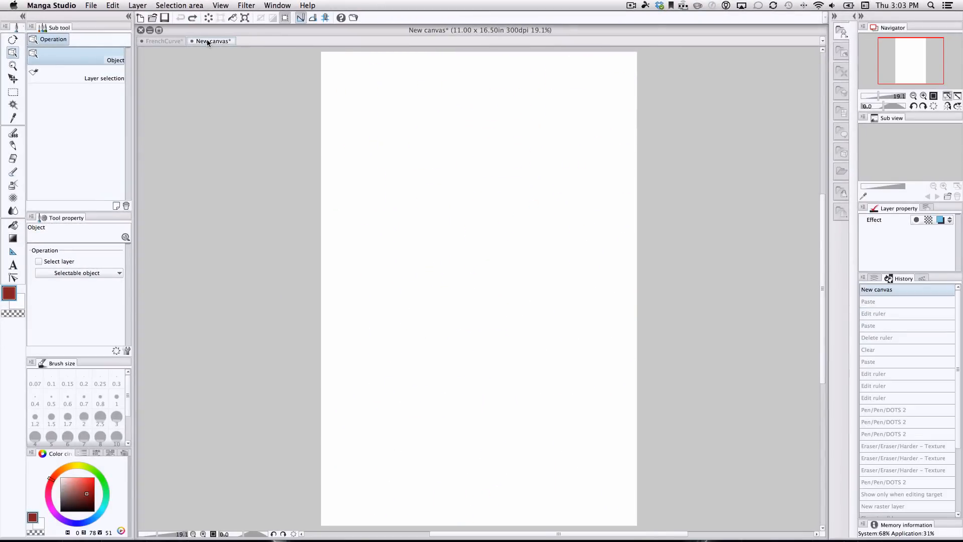
{"action": "left_click", "coordinate": [113, 5]}
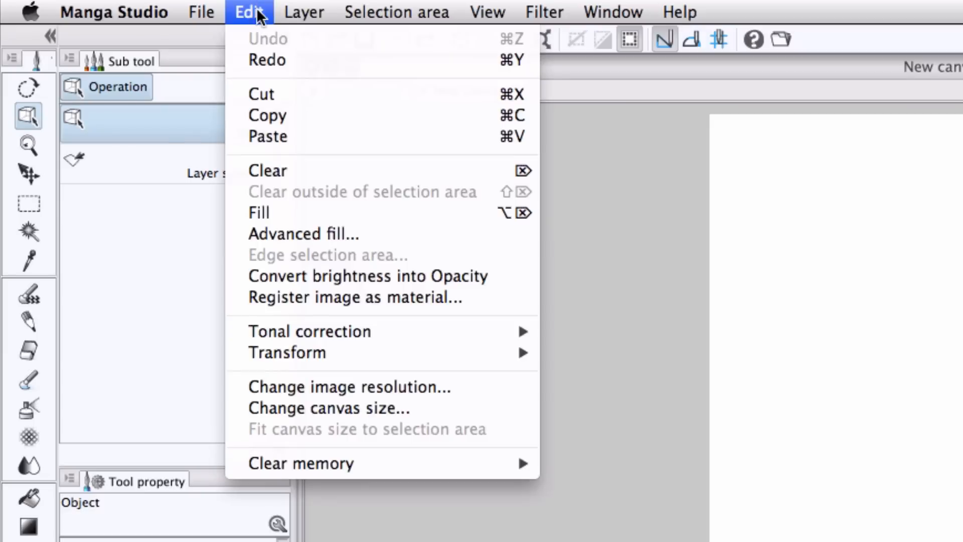
{"action": "left_click", "coordinate": [279, 136]}
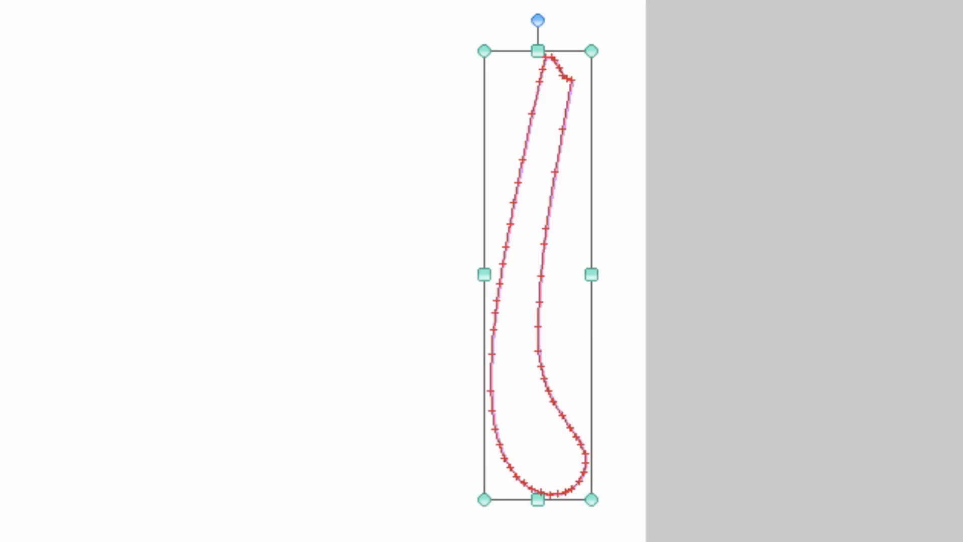
Adjust the pasted curve ruler's width and height, reposition it, and tilt it slightly counterclockwise.
{"action": "left_click_drag", "start_coordinate": [484, 50], "coordinate": [400, 42]}
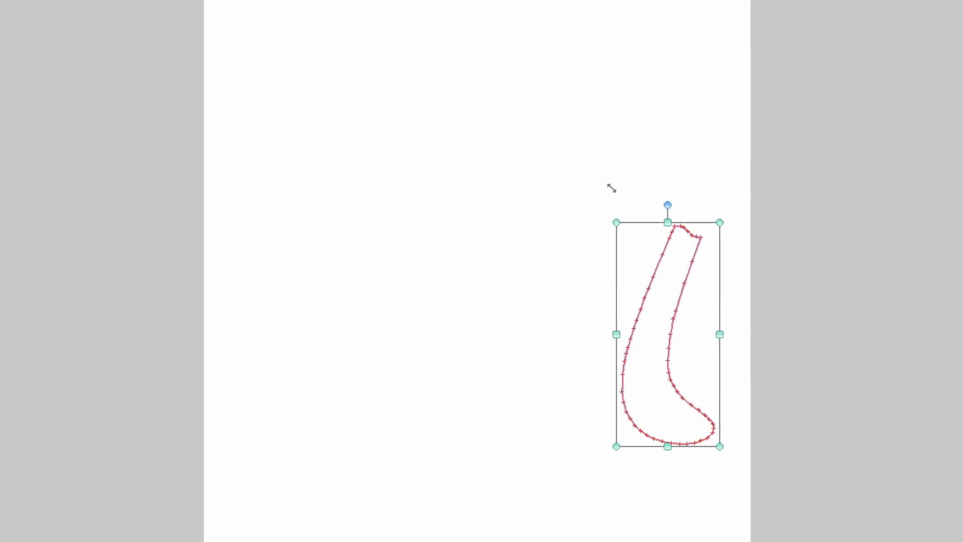
{"action": "left_click_drag", "start_coordinate": [611, 188], "coordinate": [660, 192]}
{"action": "left_click_drag", "start_coordinate": [661, 256], "coordinate": [639, 298]}
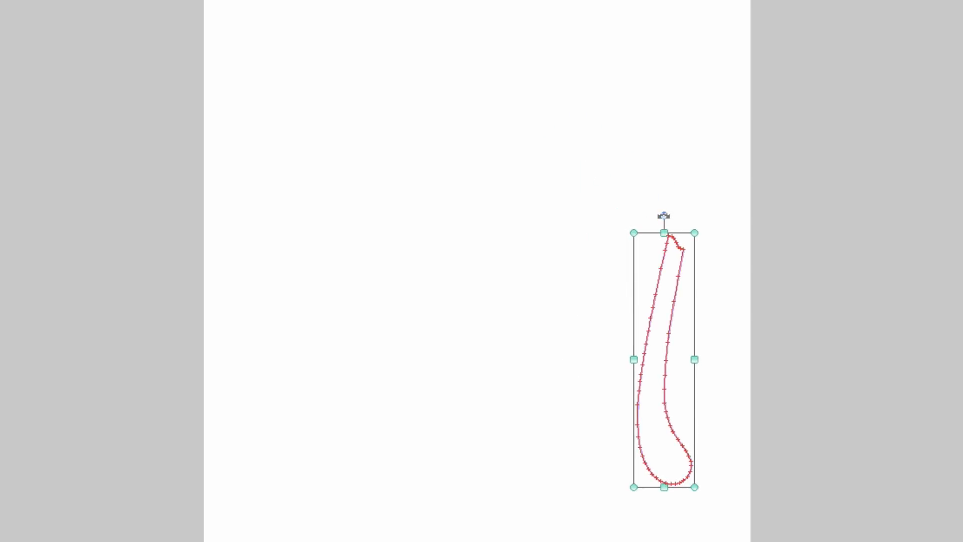
{"action": "left_click_drag", "start_coordinate": [664, 215], "coordinate": [551, 195]}
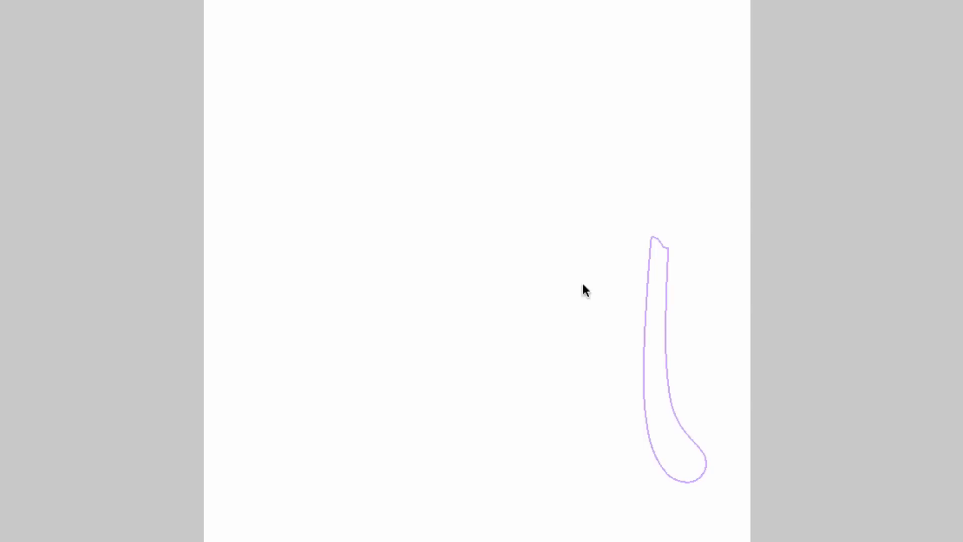
Enlarge the curve ruler, move it to the middle of the page, and rotate it clockwise to lie diagonally.
{"action": "left_click", "coordinate": [644, 334]}
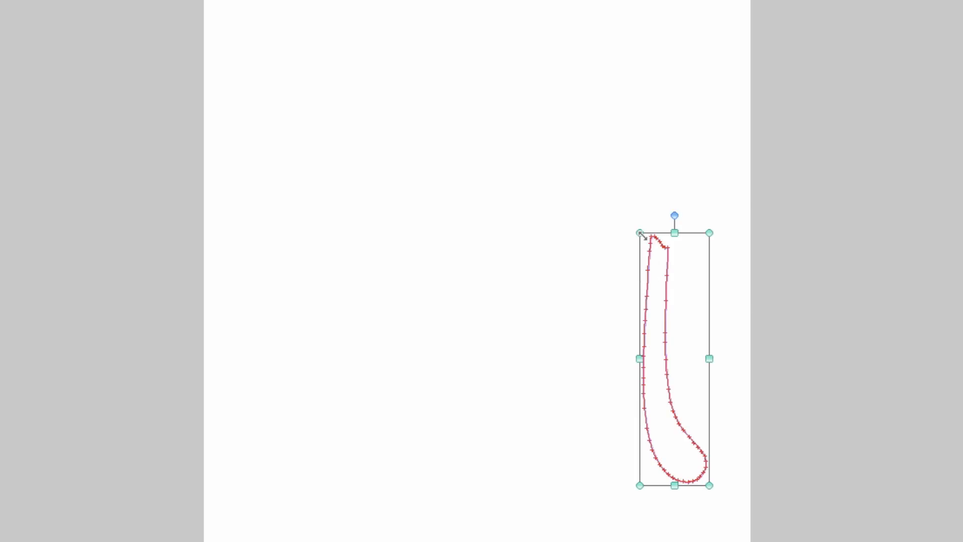
{"action": "left_click_drag", "start_coordinate": [640, 234], "coordinate": [491, 79]}
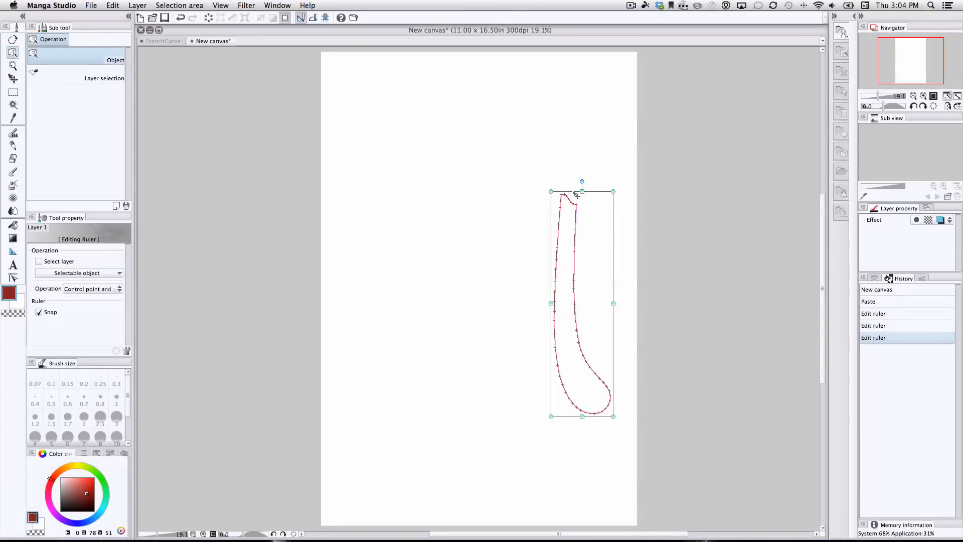
{"action": "left_click_drag", "start_coordinate": [639, 96], "coordinate": [440, 15]}
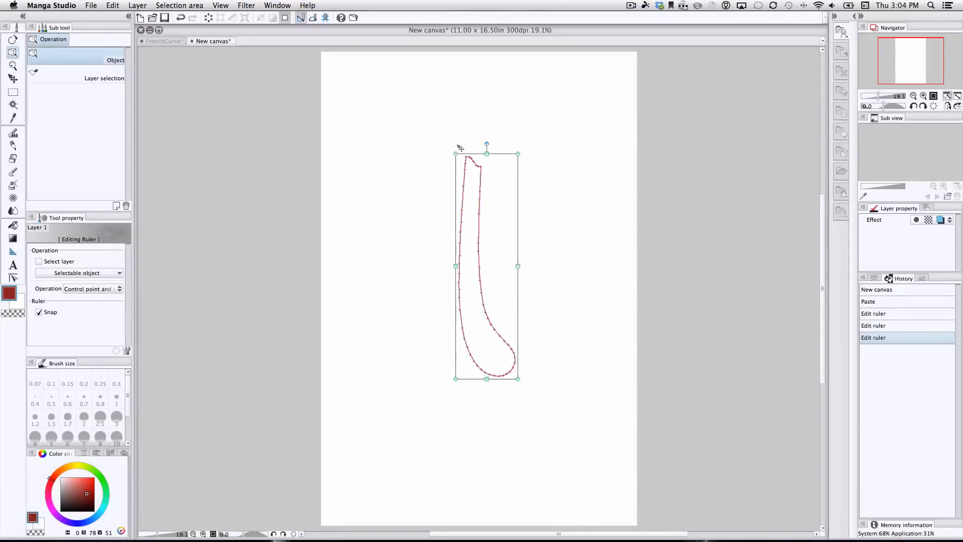
{"action": "left_click_drag", "start_coordinate": [459, 148], "coordinate": [542, 148]}
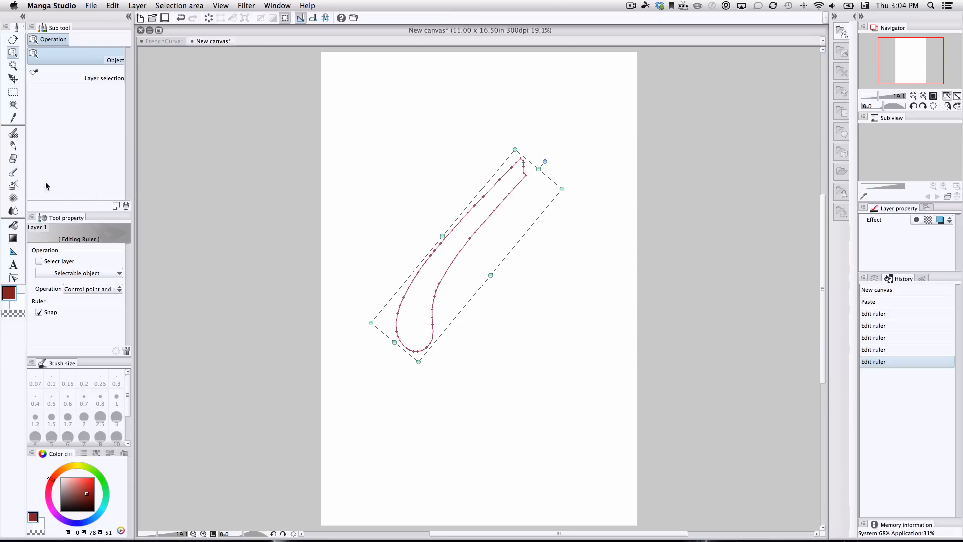
Draw one DOTS 2 pen stroke along each long side of the curve ruler.
{"action": "left_click", "coordinate": [15, 133]}
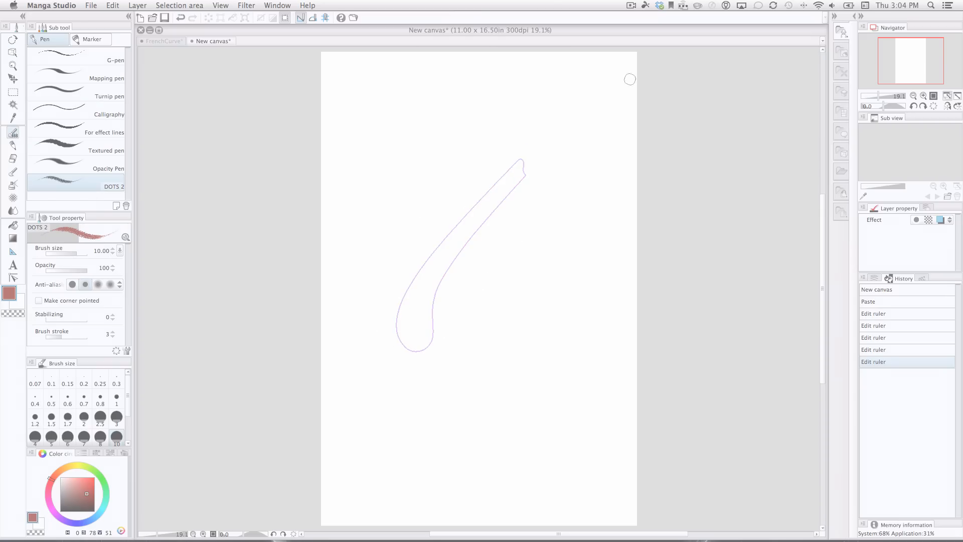
{"action": "key", "text": "super+plus"}
{"action": "key", "text": "super+plus"}
{"action": "left_click_drag", "start_coordinate": [409, 280], "coordinate": [548, 105]}
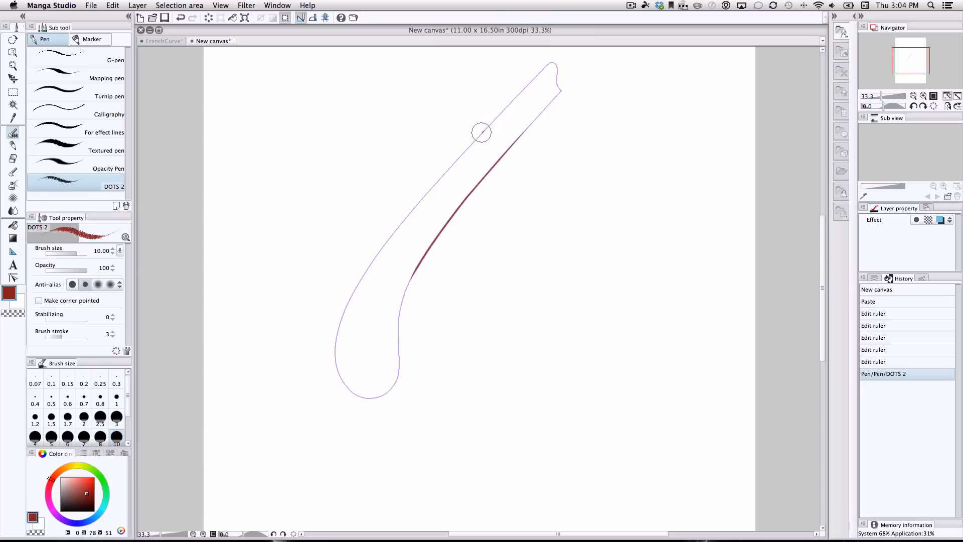
{"action": "left_click_drag", "start_coordinate": [483, 130], "coordinate": [389, 240]}
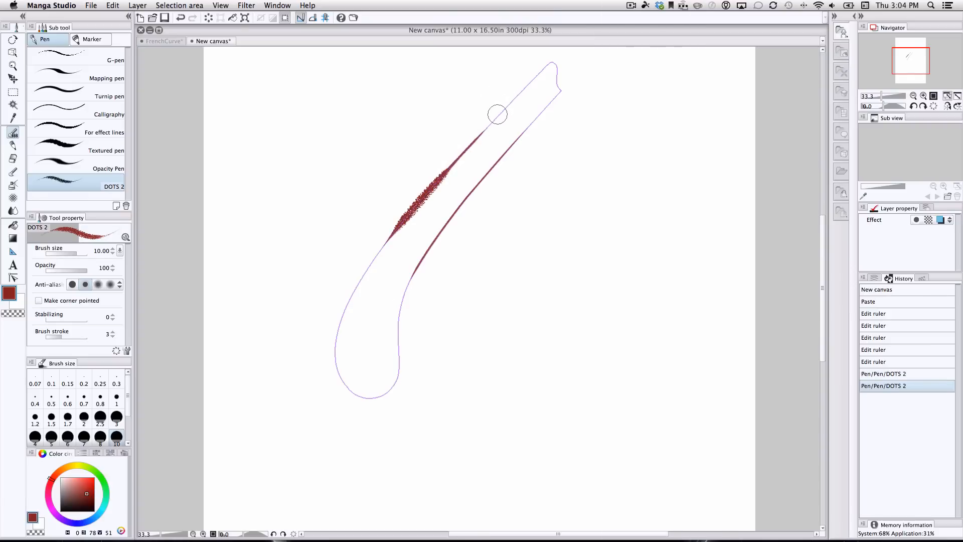
Test pen strokes around the ruler's tip and a scribble with ruler snapping off, restore snapping, and undo the test strokes.
{"action": "mouse_move", "coordinate": [498, 113]}
{"action": "left_mouse_down"}
{"action": "mouse_move", "coordinate": [541, 75]}
{"action": "mouse_move", "coordinate": [607, 100]}
{"action": "mouse_move", "coordinate": [598, 114]}
{"action": "left_mouse_up"}
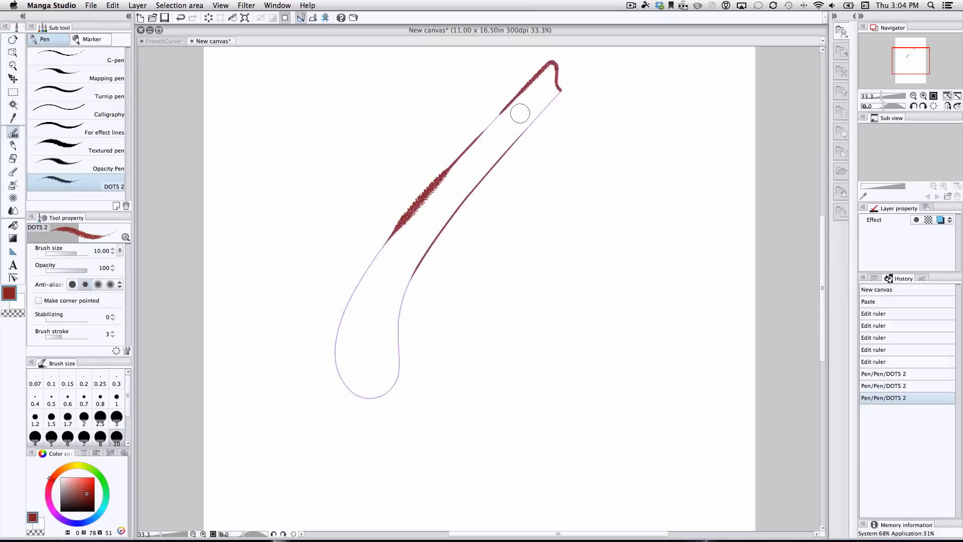
{"action": "key", "text": "super+z"}
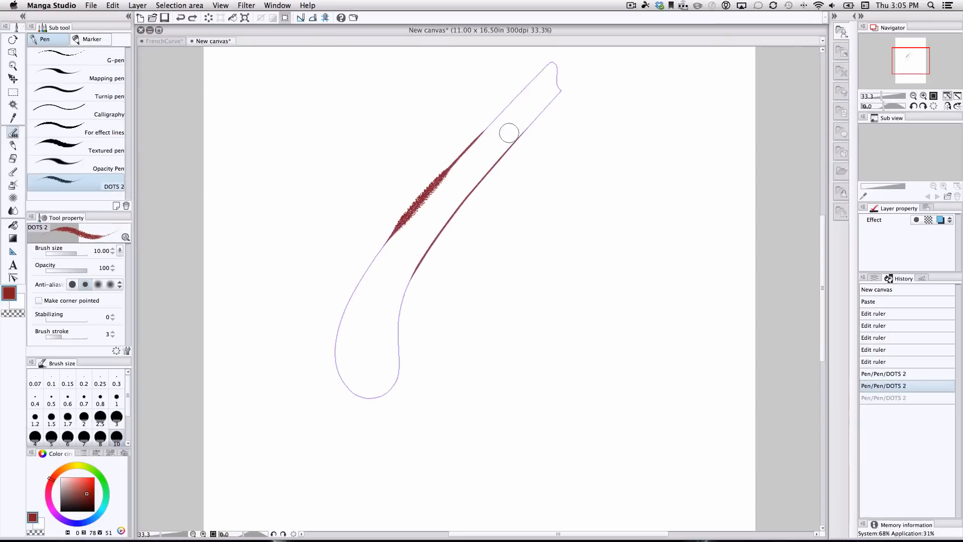
{"action": "mouse_move", "coordinate": [492, 81]}
{"action": "left_mouse_down"}
{"action": "mouse_move", "coordinate": [522, 133]}
{"action": "mouse_move", "coordinate": [484, 171]}
{"action": "mouse_move", "coordinate": [467, 160]}
{"action": "left_mouse_up"}
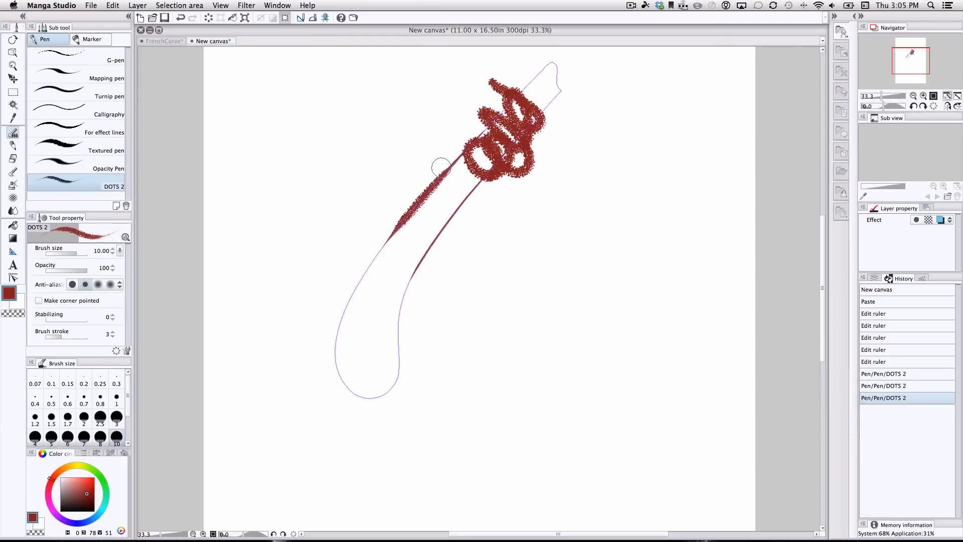
{"action": "left_click", "coordinate": [301, 18]}
{"action": "mouse_move", "coordinate": [398, 299]}
{"action": "left_mouse_down"}
{"action": "mouse_move", "coordinate": [332, 358]}
{"action": "mouse_move", "coordinate": [338, 368]}
{"action": "mouse_move", "coordinate": [349, 293]}
{"action": "left_mouse_up"}
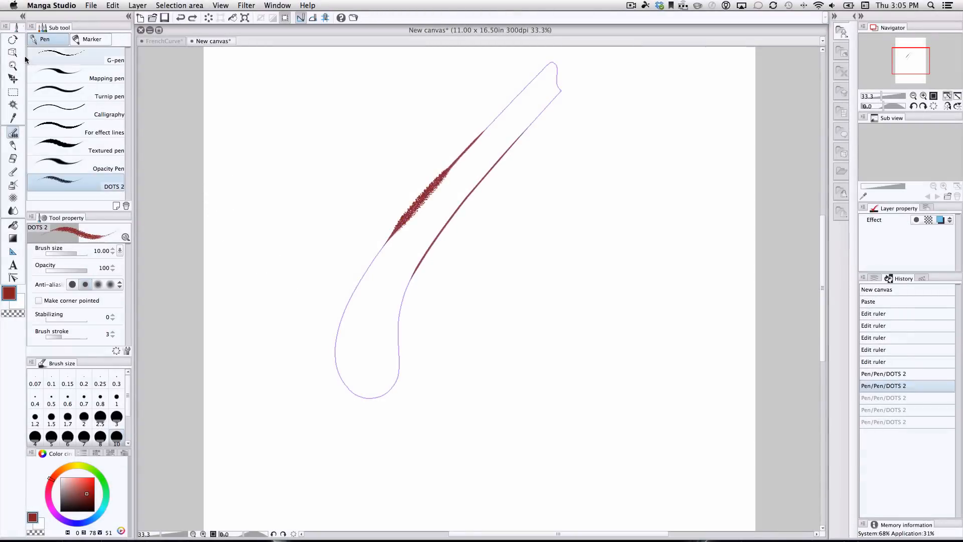
Move and rotate the curve ruler clear of the two strokes, and draw a DOTS 2 stroke along its upper edge.
{"action": "left_click", "coordinate": [13, 52]}
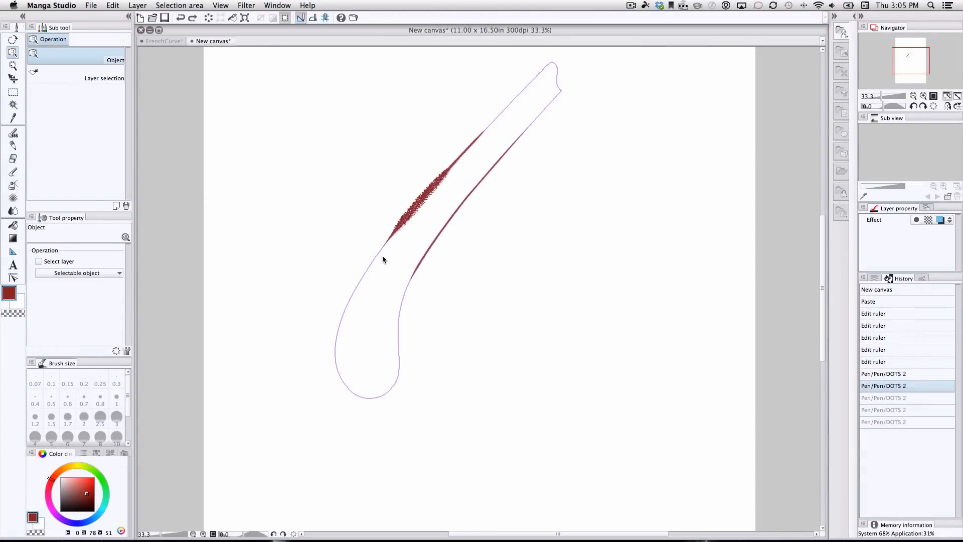
{"action": "left_click", "coordinate": [13, 133]}
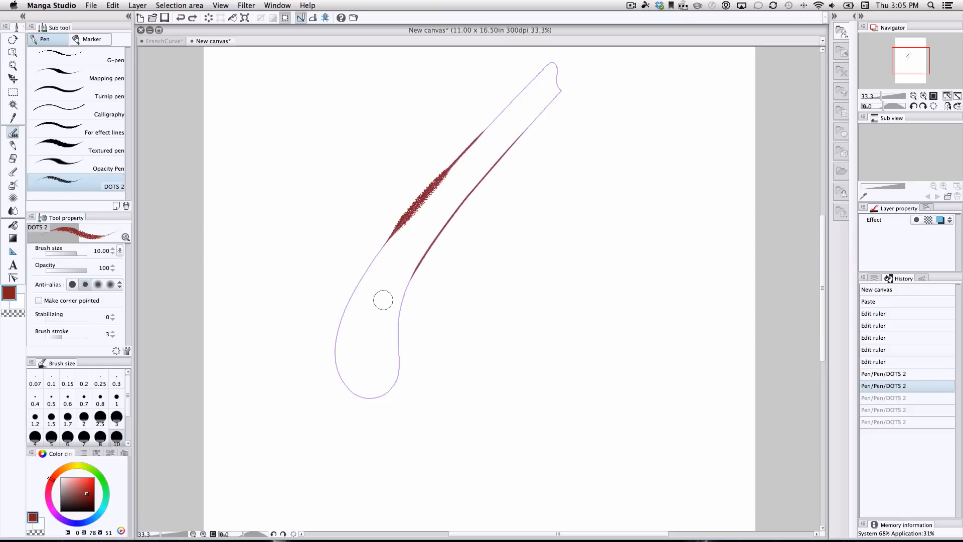
{"action": "left_click", "coordinate": [372, 264], "text": "ctrl"}
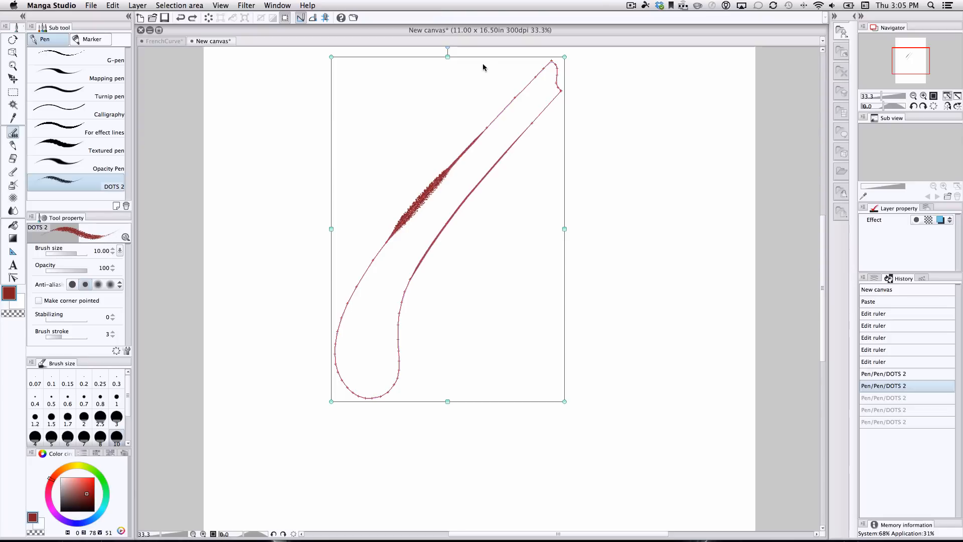
{"action": "left_click_drag", "start_coordinate": [489, 60], "coordinate": [572, 111]}
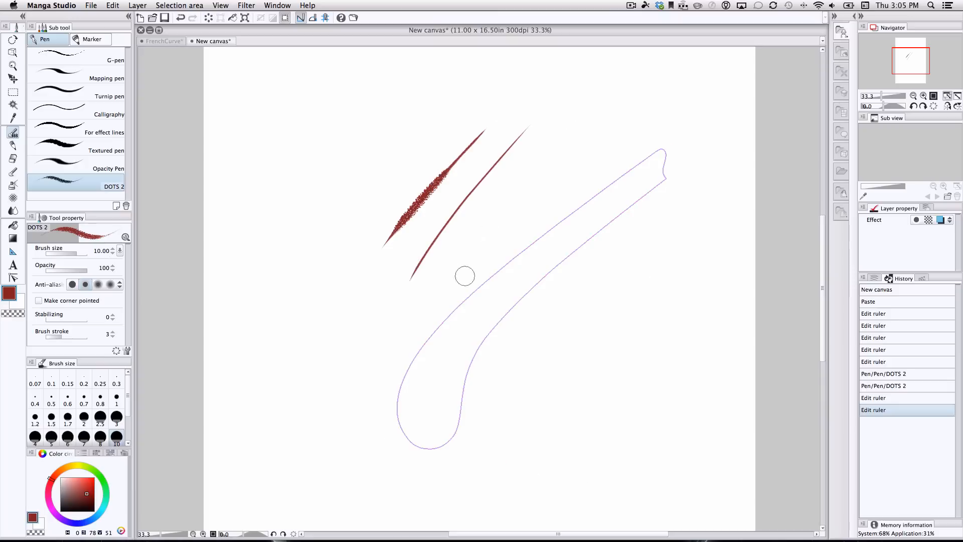
{"action": "mouse_move", "coordinate": [438, 332]}
{"action": "left_mouse_down"}
{"action": "mouse_move", "coordinate": [456, 301]}
{"action": "mouse_move", "coordinate": [552, 219]}
{"action": "mouse_move", "coordinate": [537, 236]}
{"action": "mouse_move", "coordinate": [575, 213]}
{"action": "left_mouse_up"}
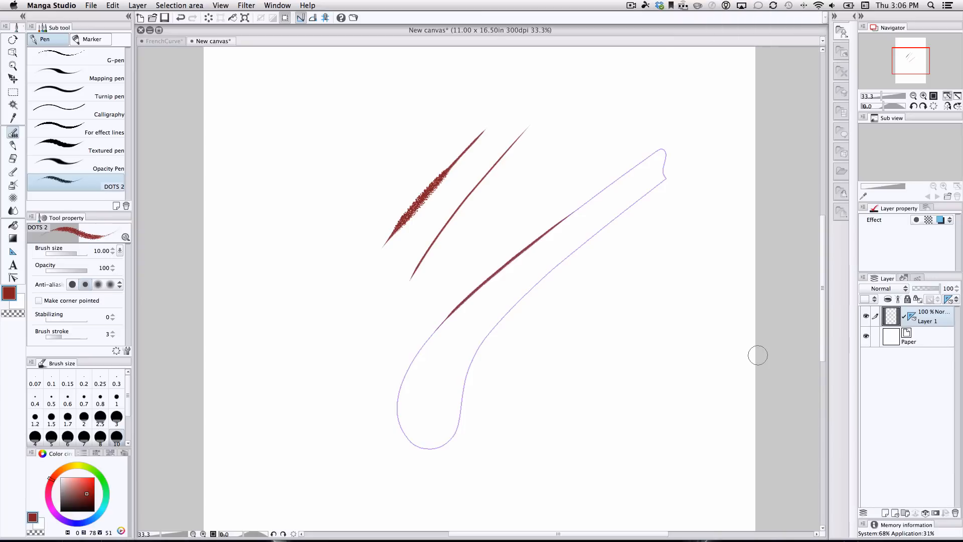
Add a new raster layer above Layer 1, and set Layer 1's ruler to show in all layers.
{"action": "left_click", "coordinate": [886, 513]}
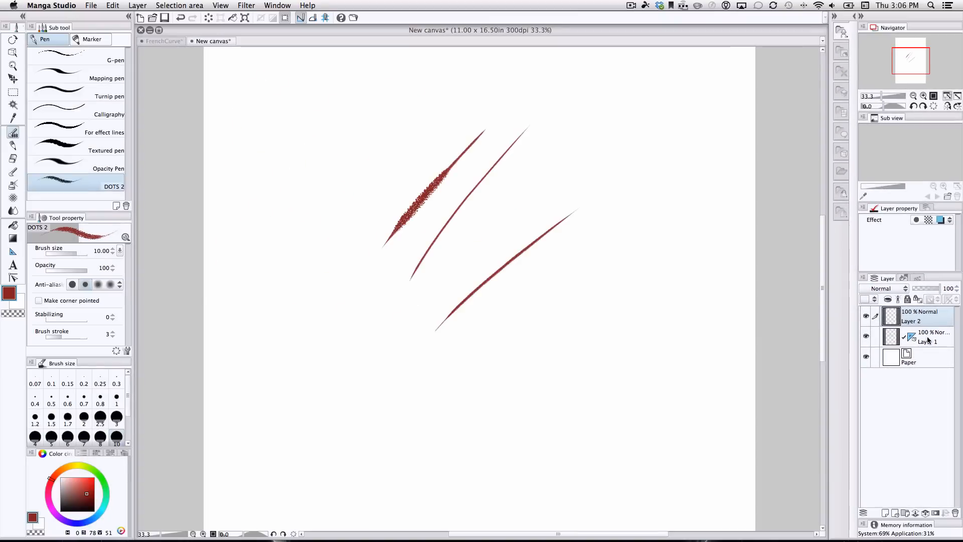
{"action": "left_click", "coordinate": [856, 288]}
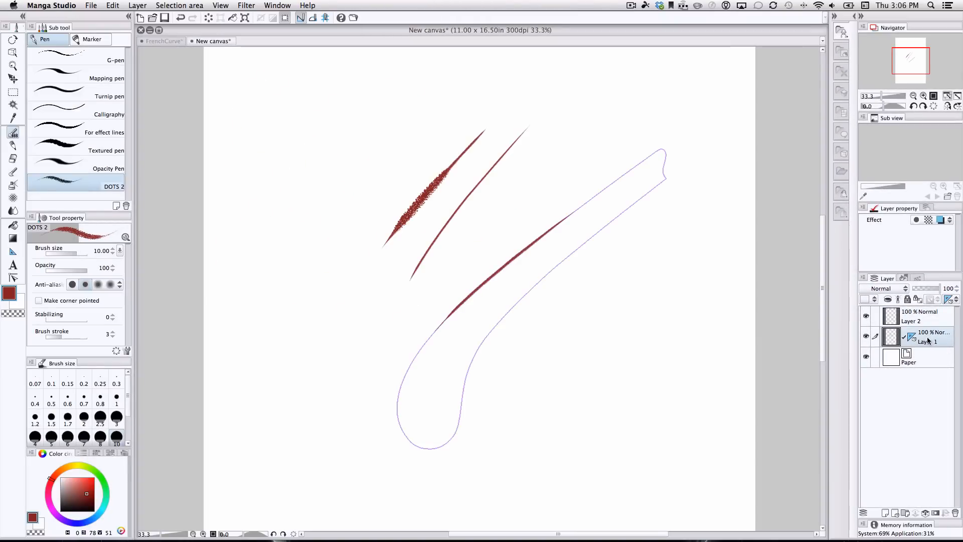
{"action": "left_click", "coordinate": [953, 300]}
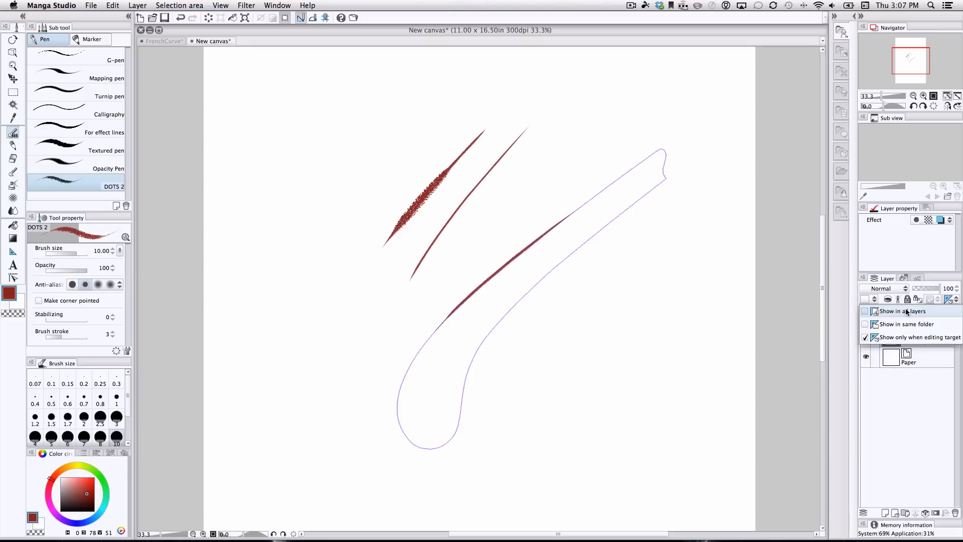
{"action": "left_click", "coordinate": [907, 311]}
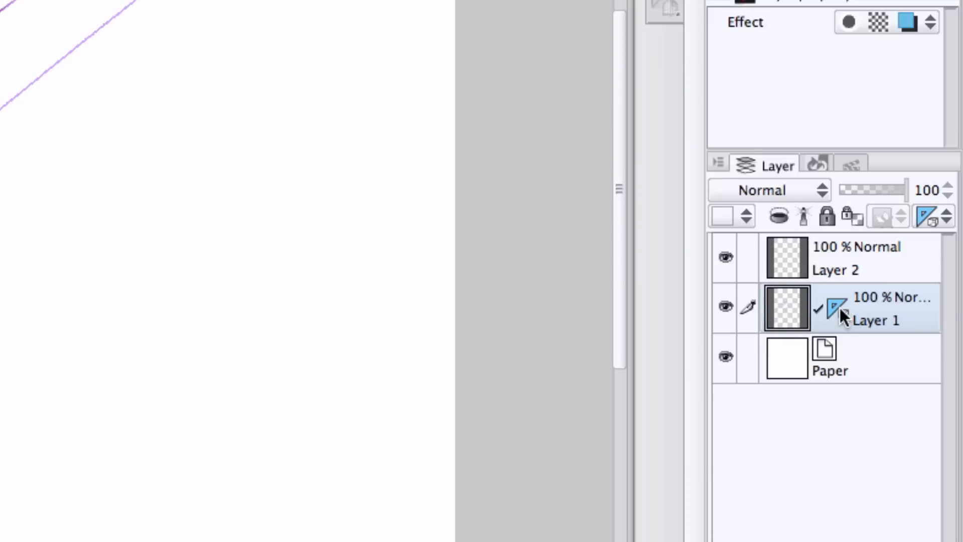
Move the ruler from Layer 1 to Layer 2, and draw pen strokes along its lower edge on Layer 2.
{"action": "left_click_drag", "start_coordinate": [840, 305], "coordinate": [934, 258]}
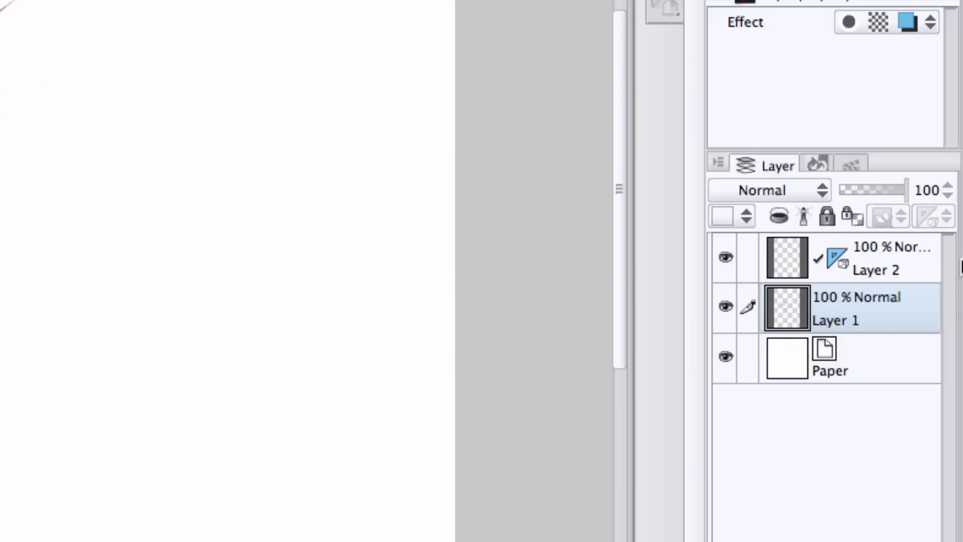
{"action": "left_click", "coordinate": [898, 274]}
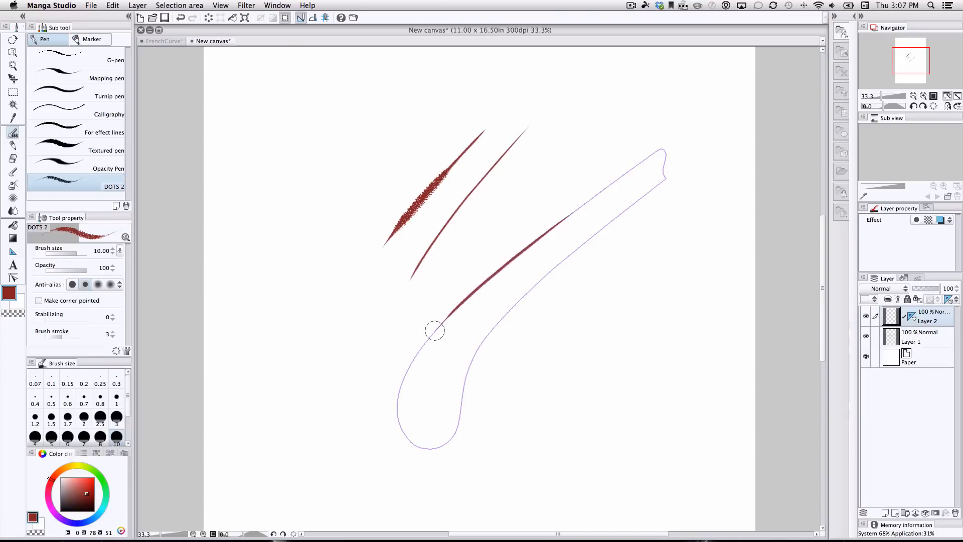
{"action": "mouse_move", "coordinate": [447, 423]}
{"action": "left_mouse_down"}
{"action": "mouse_move", "coordinate": [490, 337]}
{"action": "mouse_move", "coordinate": [580, 242]}
{"action": "left_mouse_up"}
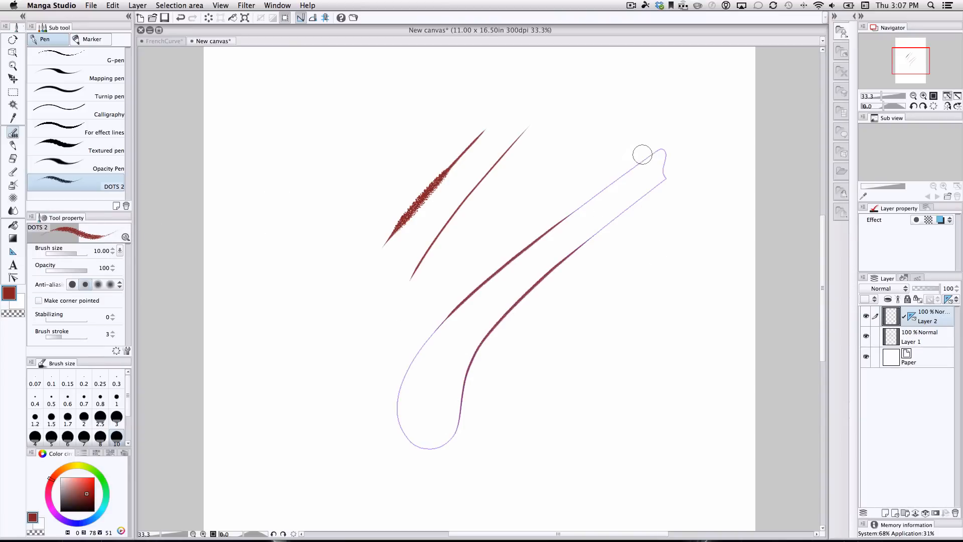
{"action": "left_click_drag", "start_coordinate": [583, 209], "coordinate": [628, 200]}
Select the curve ruler on Layer 2 and look through the layer's mask and ruler commands.
{"action": "left_click", "coordinate": [12, 53]}
{"action": "left_click", "coordinate": [435, 337]}
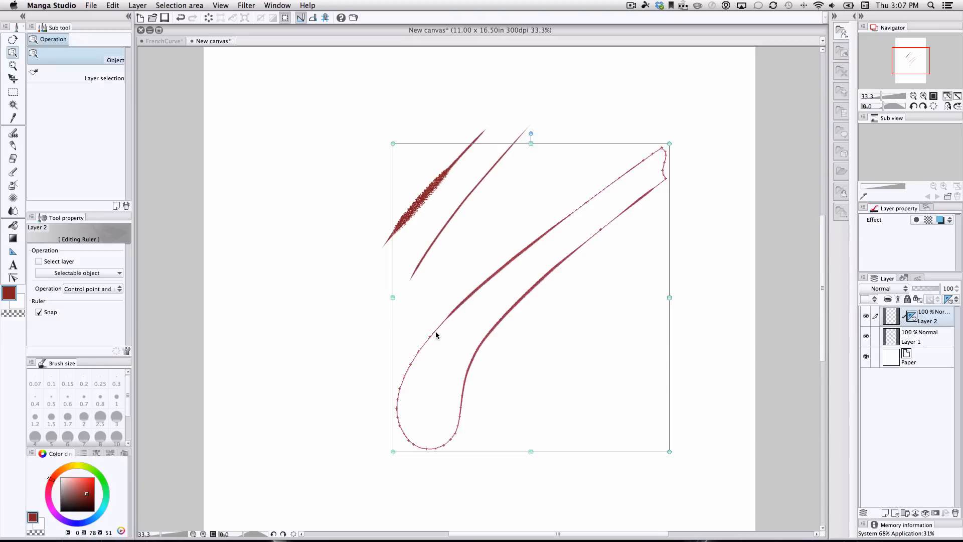
{"action": "left_click", "coordinate": [139, 7]}
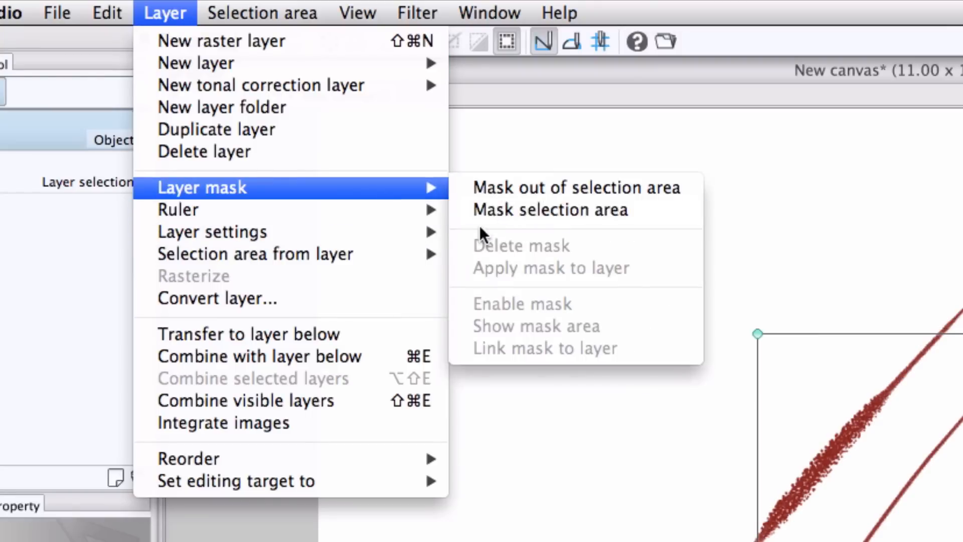
{"action": "mouse_move", "coordinate": [436, 209]}
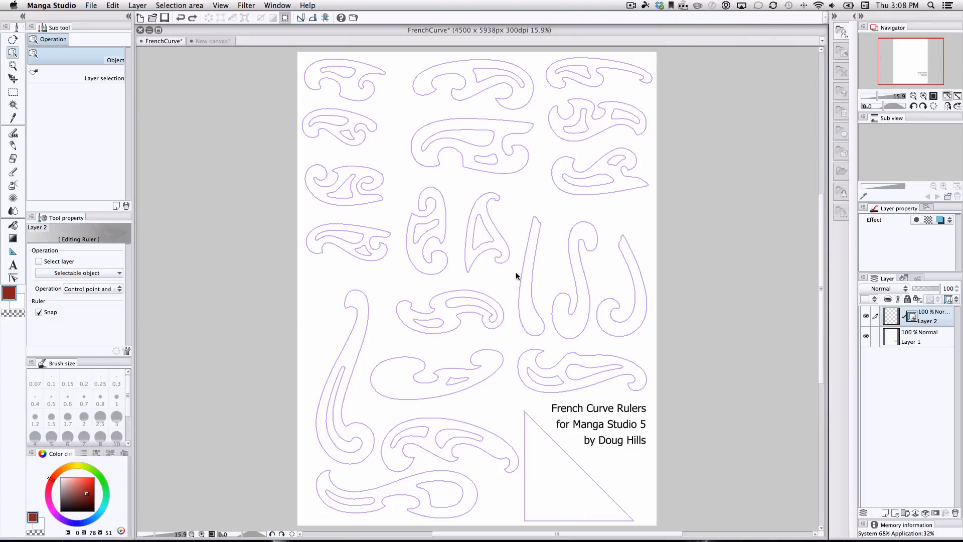
In the FrenchCurve document, select the outline and both inner cutouts of the second curve in the middle column, and deselect them.
{"action": "left_click", "coordinate": [456, 149]}
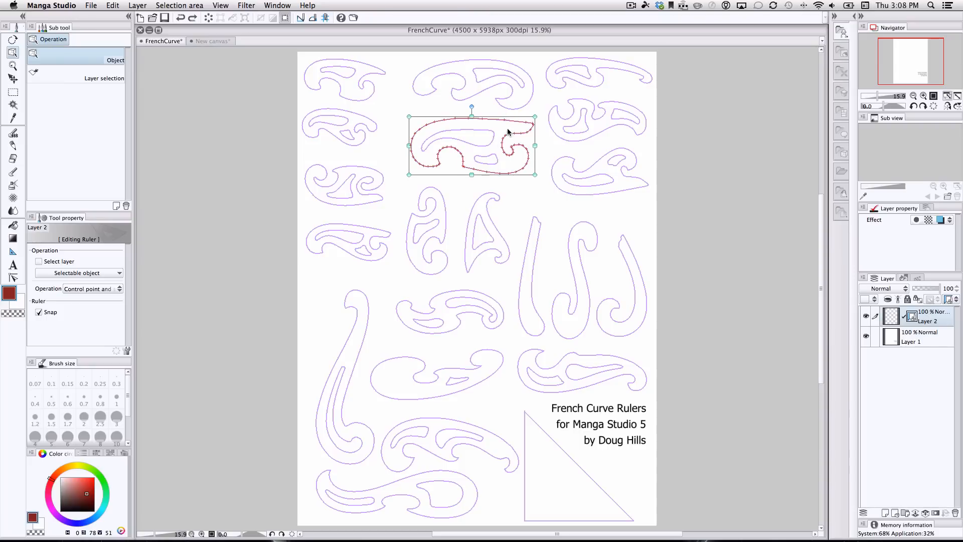
{"action": "left_click", "coordinate": [472, 145], "text": "shift"}
{"action": "left_click", "coordinate": [482, 156], "text": "shift"}
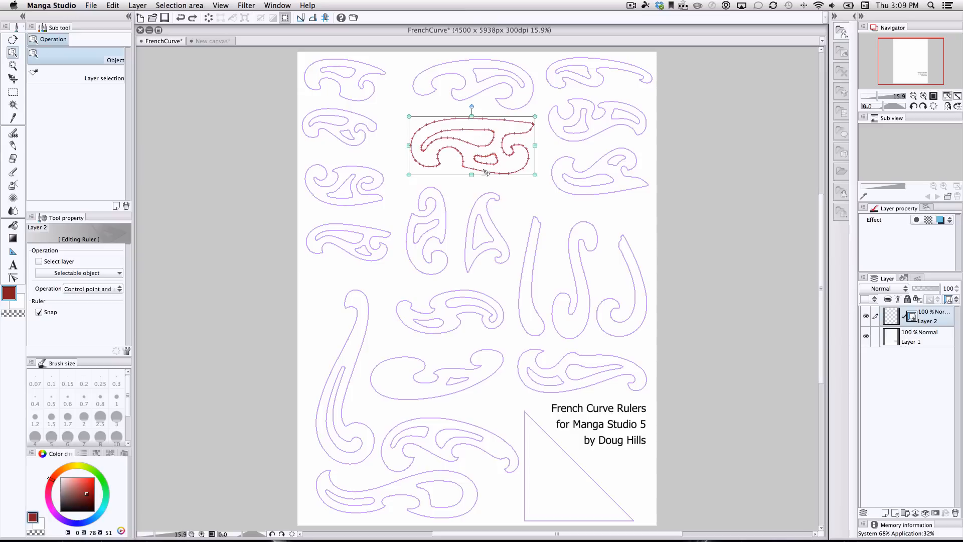
{"action": "left_click", "coordinate": [501, 183]}
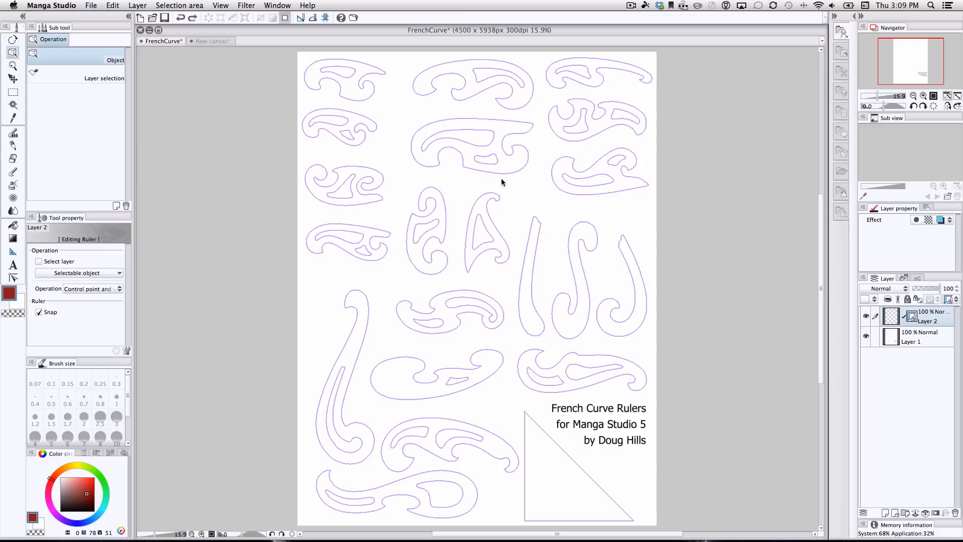
Select inner cutouts individually, ending with the long cutout of the third curve in the page's right column.
{"action": "left_click", "coordinate": [495, 162]}
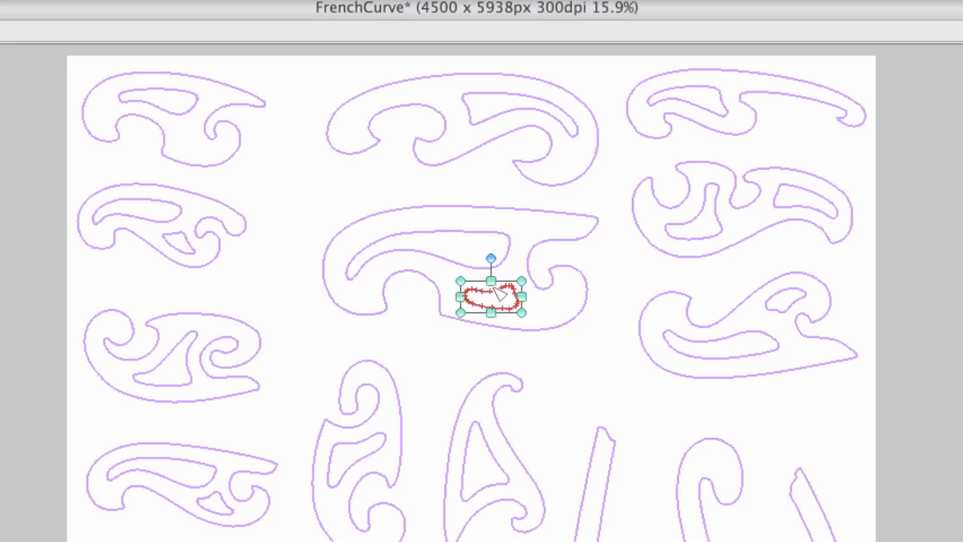
{"action": "left_click", "coordinate": [691, 234]}
{"action": "left_click", "coordinate": [679, 333]}
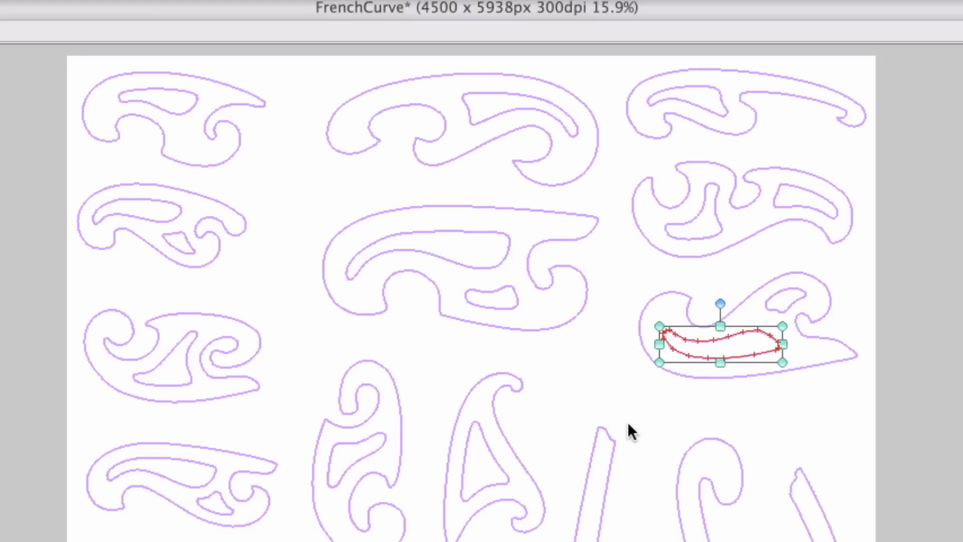